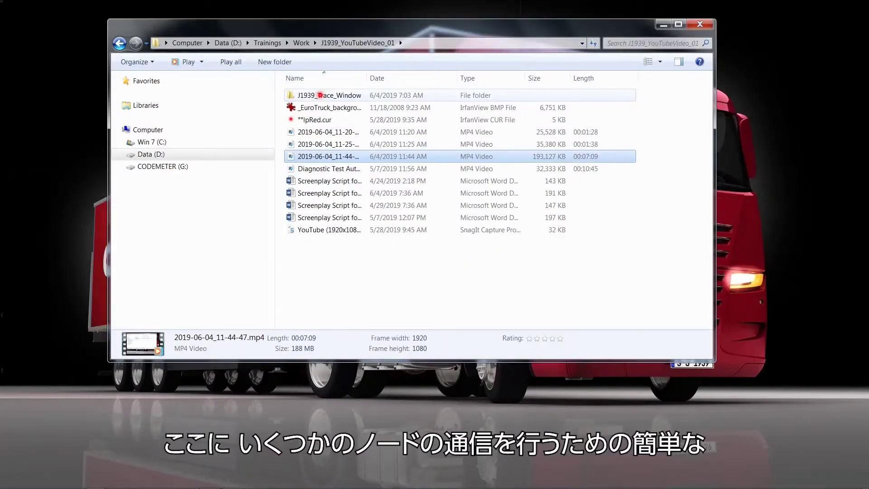
Open the J1939_Trace_Window folder in Windows Explorer
{"action": "double_click", "coordinate": [319, 95]}
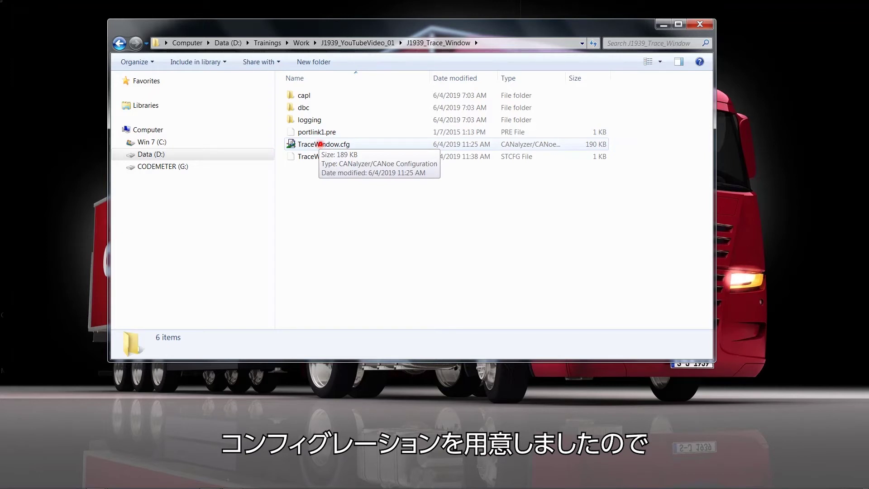
Launch TraceWindow.cfg in CANoe, accept the disclaimer, and confirm the CAN and J1939 licences
{"action": "double_click", "coordinate": [320, 145]}
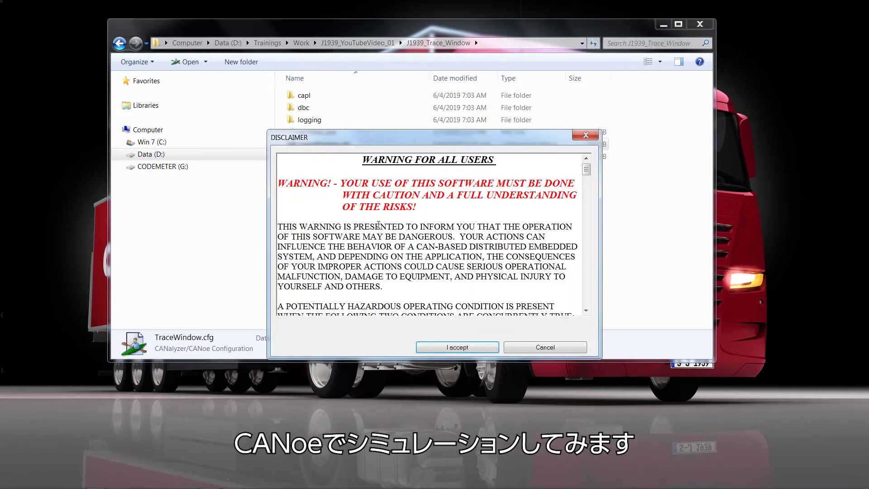
{"action": "left_click", "coordinate": [432, 352]}
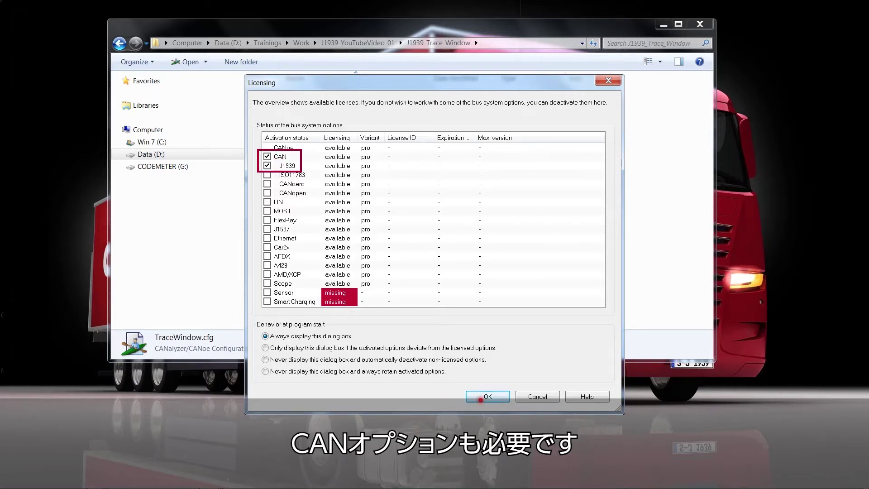
{"action": "left_click", "coordinate": [488, 397]}
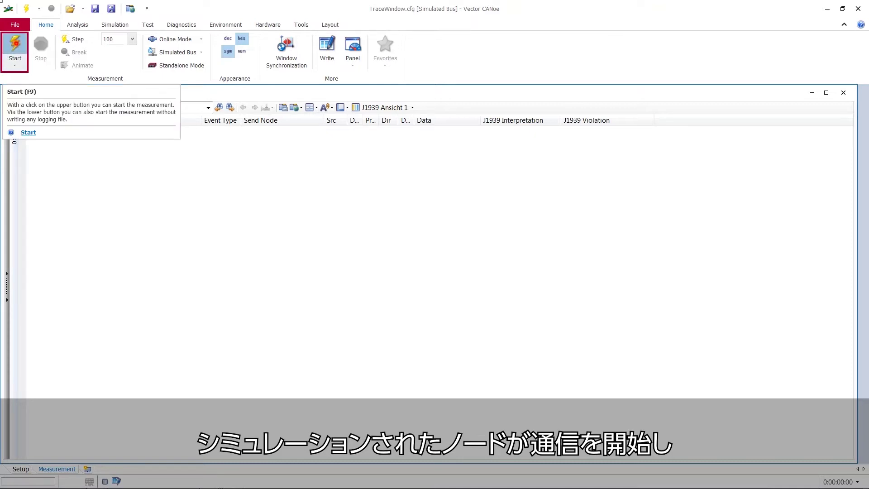
Run the simulated measurement briefly, stop it, and select the reassembled DM01_At1Out J1939 Frame row
{"action": "left_click", "coordinate": [15, 48]}
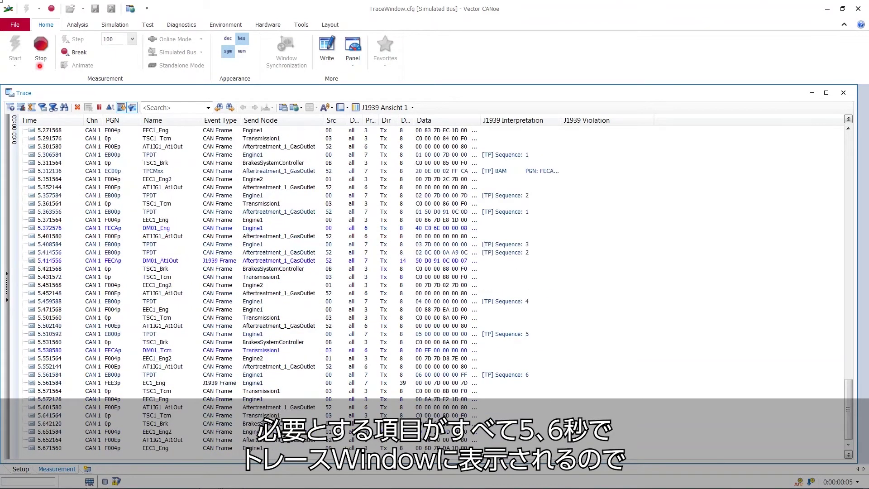
{"action": "left_click", "coordinate": [40, 64]}
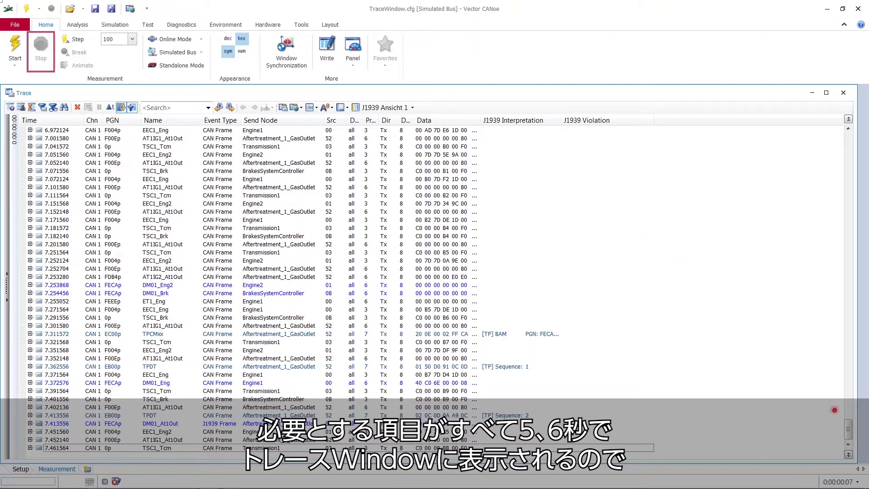
{"action": "left_click_drag", "start_coordinate": [848, 428], "coordinate": [848, 138]}
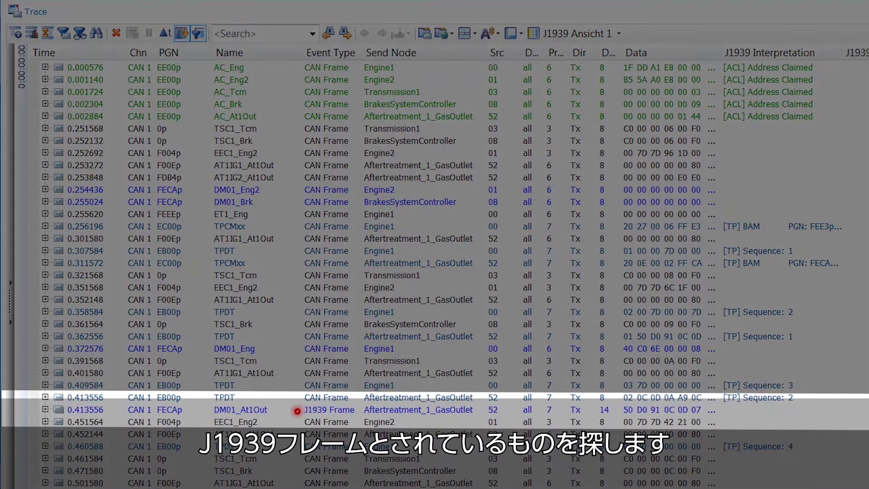
{"action": "left_click", "coordinate": [297, 410]}
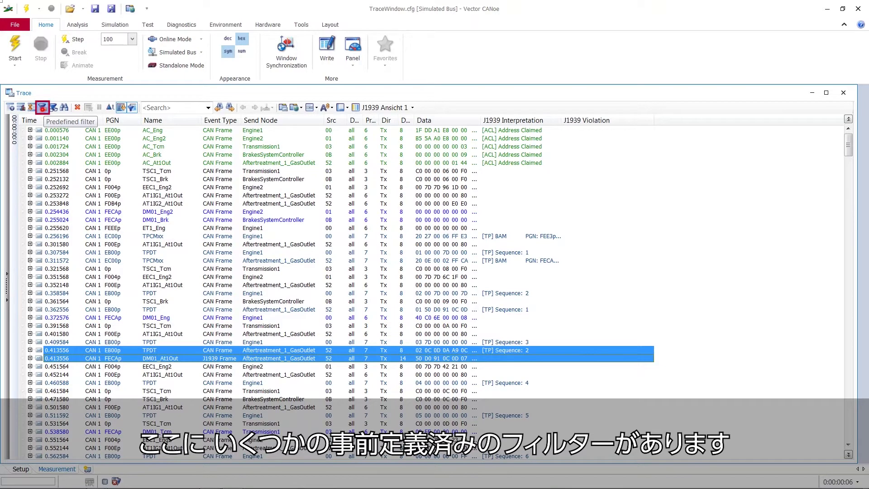
Show the Trace's predefined filters and the J1939 observer options Reassembled PG and Protocol Info
{"action": "left_click", "coordinate": [43, 108]}
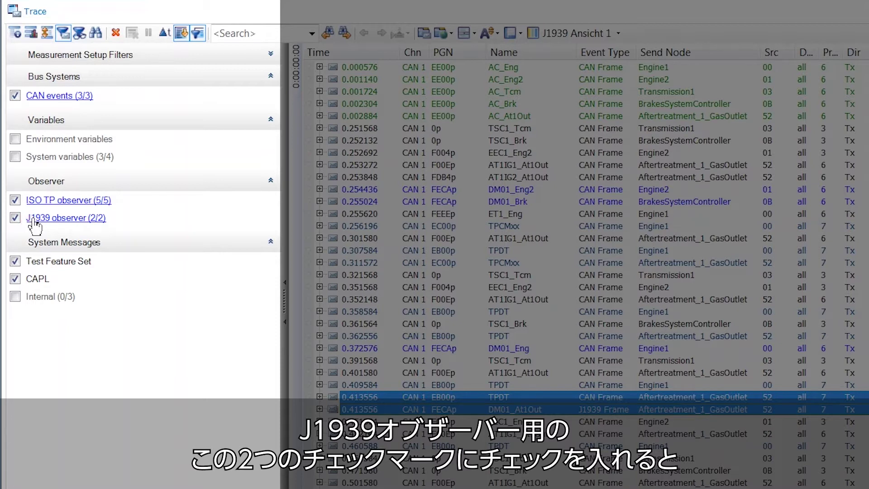
{"action": "left_click", "coordinate": [35, 220]}
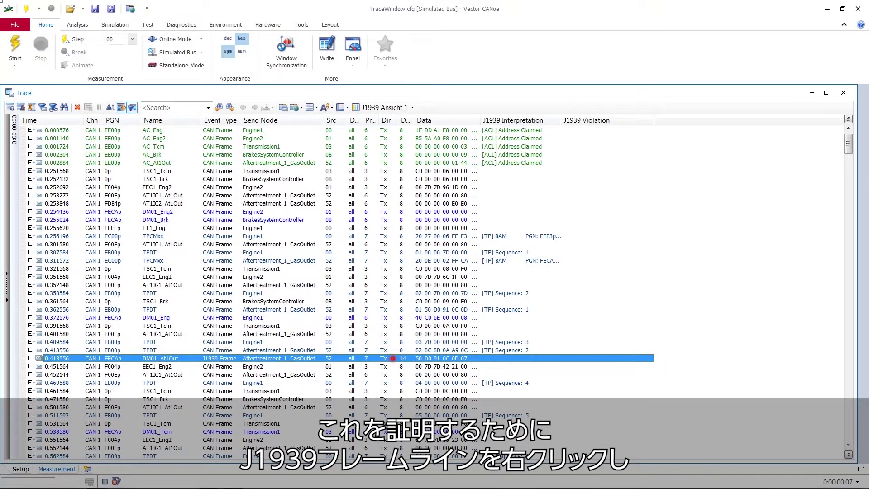
Jump from the DM01_At1Out frame back to the previous transport protocol's BAM from the same source
{"action": "right_click", "coordinate": [393, 358]}
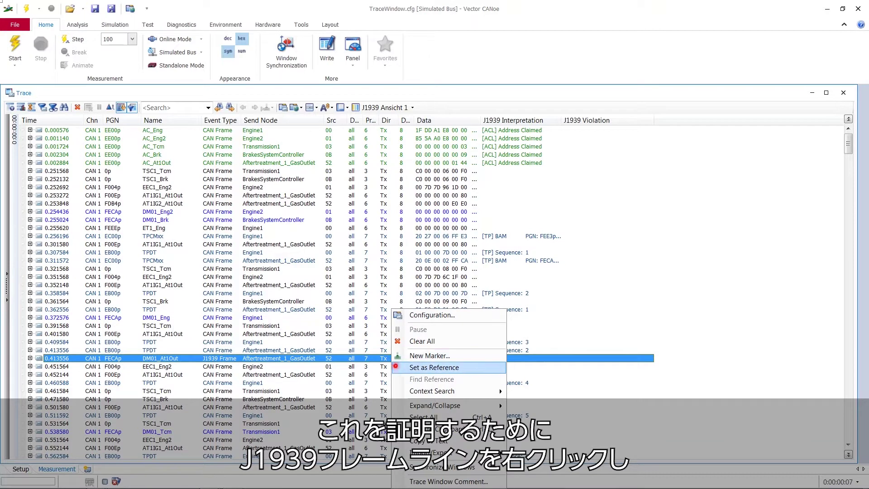
{"action": "mouse_move", "coordinate": [404, 392]}
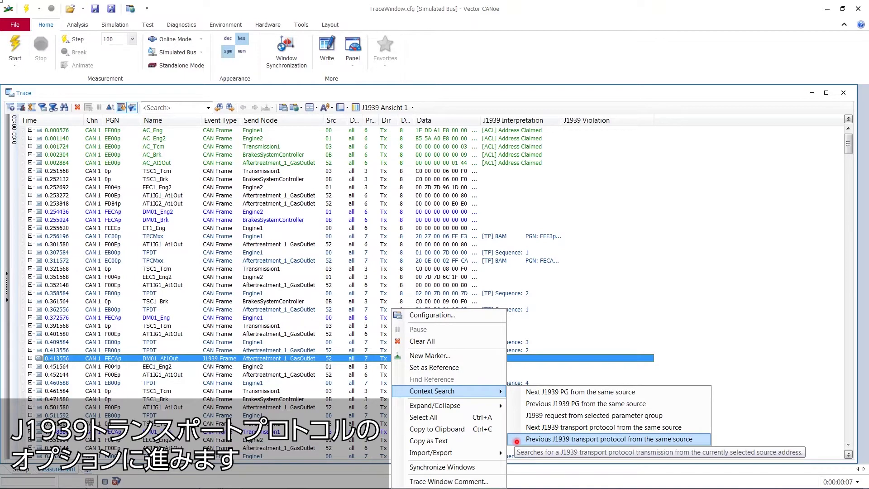
{"action": "left_click", "coordinate": [516, 443]}
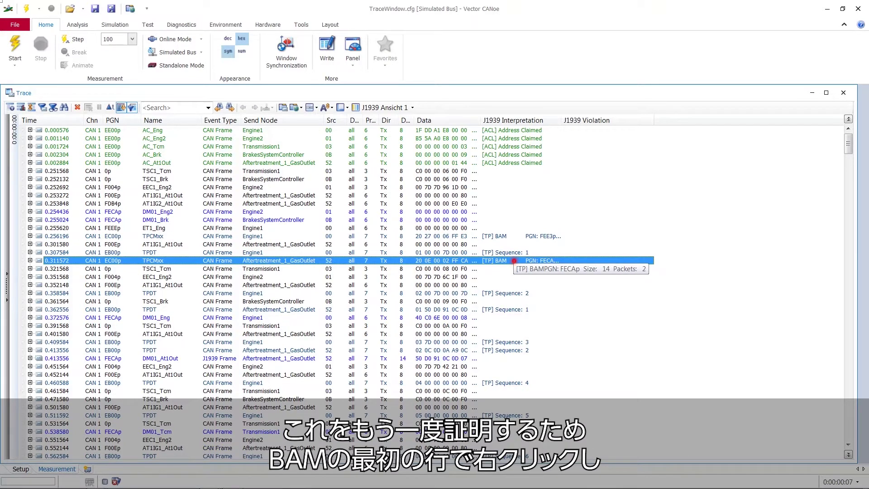
From the BAM row, jump to the end of that transport protocol (TPDT sequence 2 at 0.413556 s)
{"action": "right_click", "coordinate": [514, 261]}
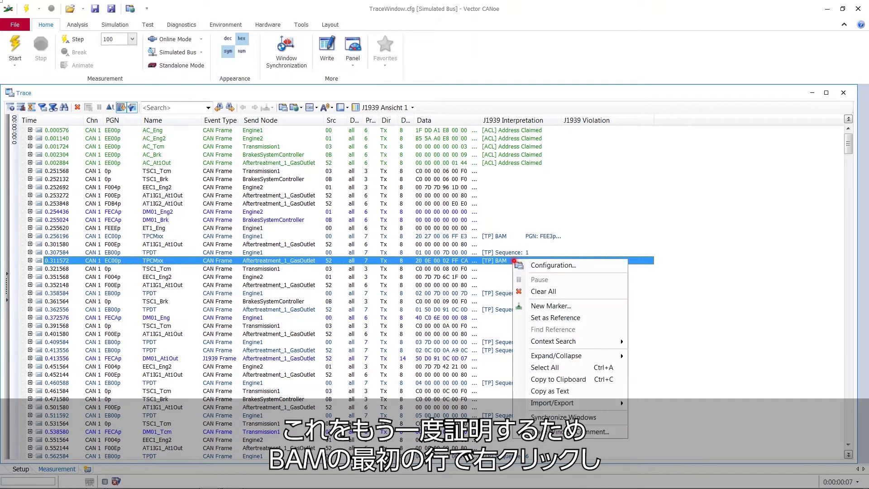
{"action": "mouse_move", "coordinate": [548, 342]}
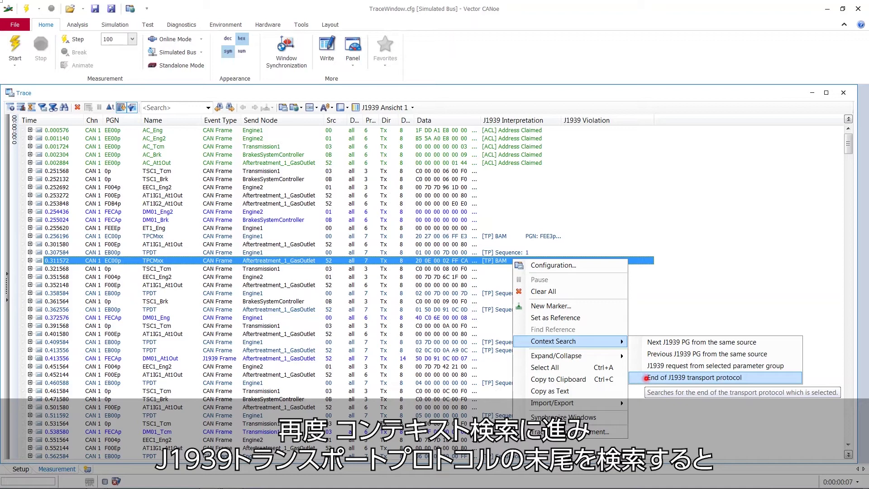
{"action": "left_click", "coordinate": [647, 377]}
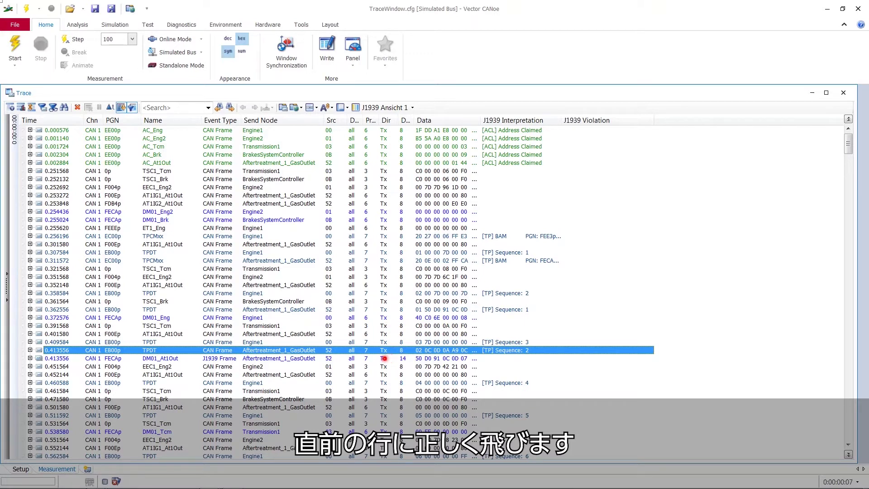
Add the 0.413556 s DM01_At1Out frame to the selected TPDT sequence row
{"action": "left_click", "coordinate": [384, 358], "text": "ctrl"}
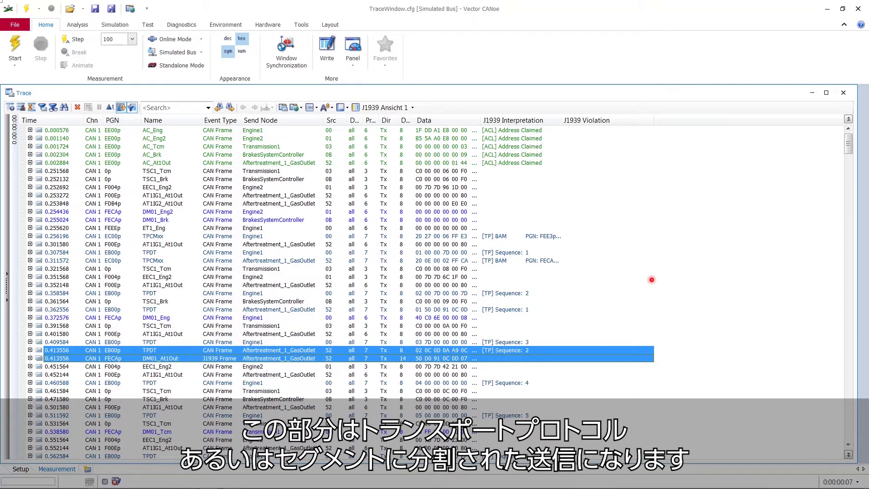
{"action": "left_click_drag", "start_coordinate": [843, 146], "coordinate": [854, 214]}
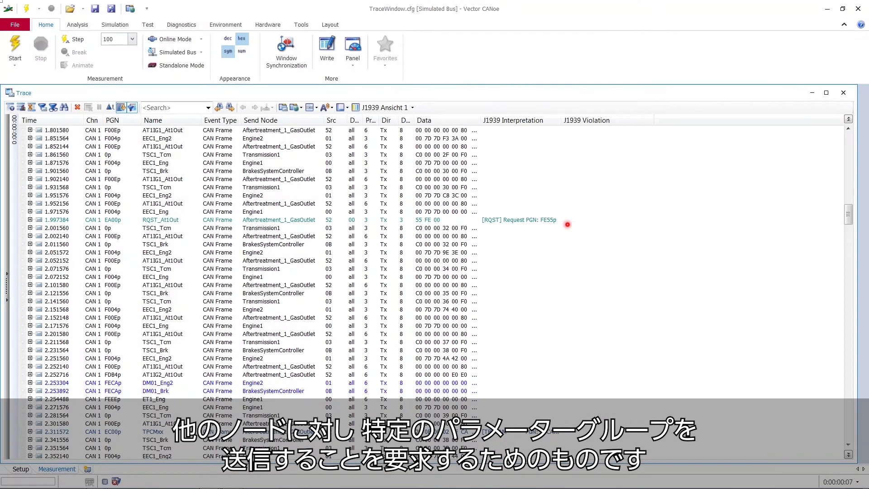
{"action": "left_click_drag", "start_coordinate": [847, 222], "coordinate": [856, 344]}
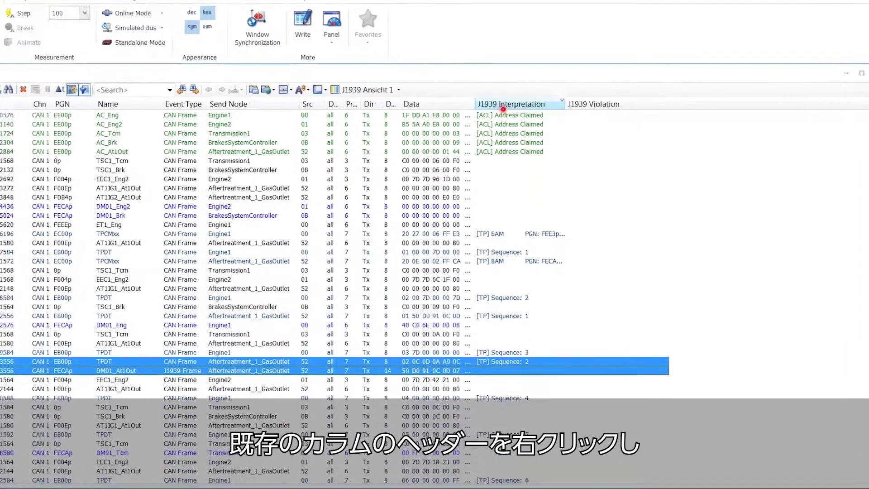
Insert the J1939 Sequence Diagram field from the Field Chooser into the Trace header and auto-fit its width
{"action": "right_click", "coordinate": [496, 53]}
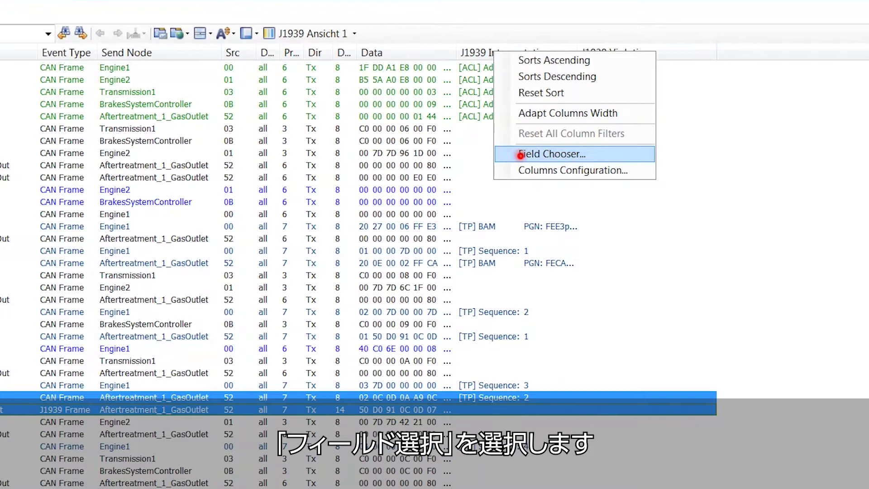
{"action": "left_click", "coordinate": [521, 155]}
{"action": "left_click_drag", "start_coordinate": [592, 160], "coordinate": [702, 104]}
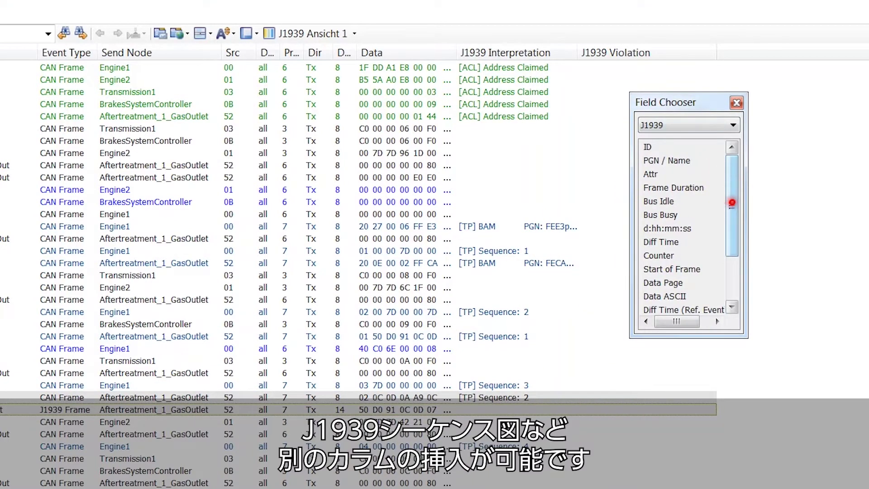
{"action": "left_click_drag", "start_coordinate": [731, 206], "coordinate": [732, 248]}
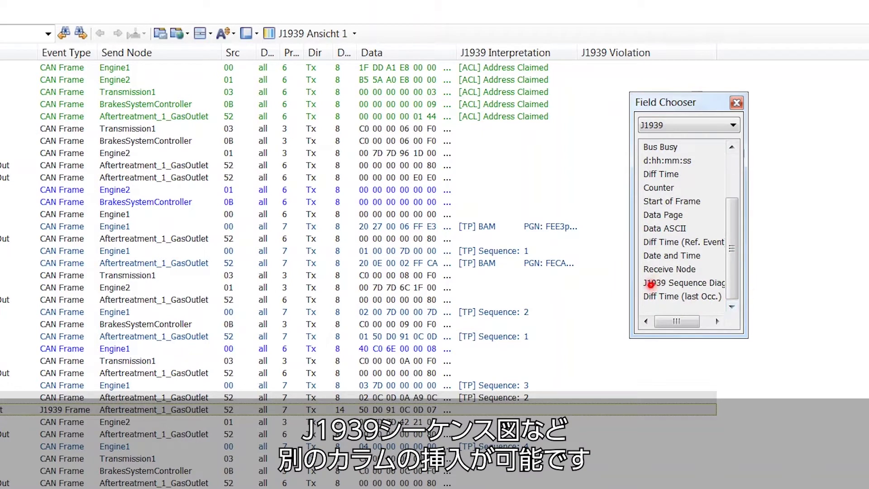
{"action": "left_click", "coordinate": [650, 284]}
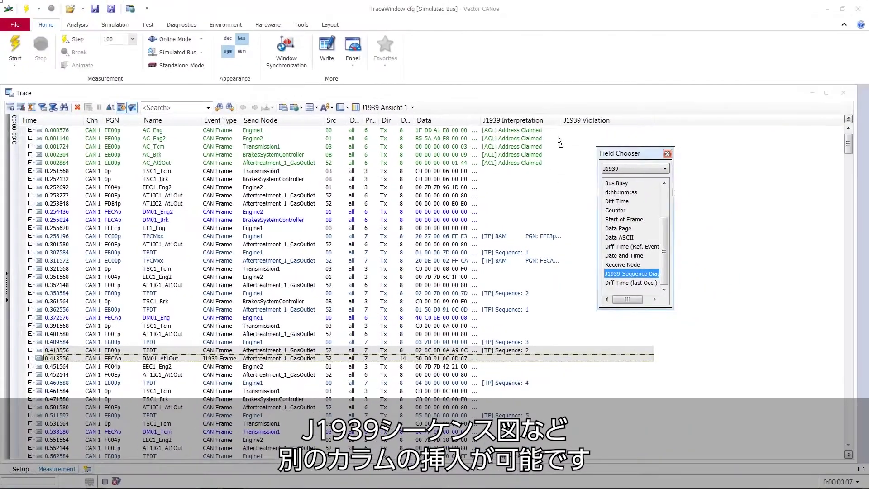
{"action": "mouse_move", "coordinate": [561, 142]}
{"action": "left_mouse_down"}
{"action": "mouse_move", "coordinate": [565, 123]}
{"action": "mouse_move", "coordinate": [567, 132]}
{"action": "mouse_move", "coordinate": [480, 137]}
{"action": "mouse_move", "coordinate": [486, 127]}
{"action": "mouse_move", "coordinate": [541, 136]}
{"action": "mouse_move", "coordinate": [563, 122]}
{"action": "left_mouse_up"}
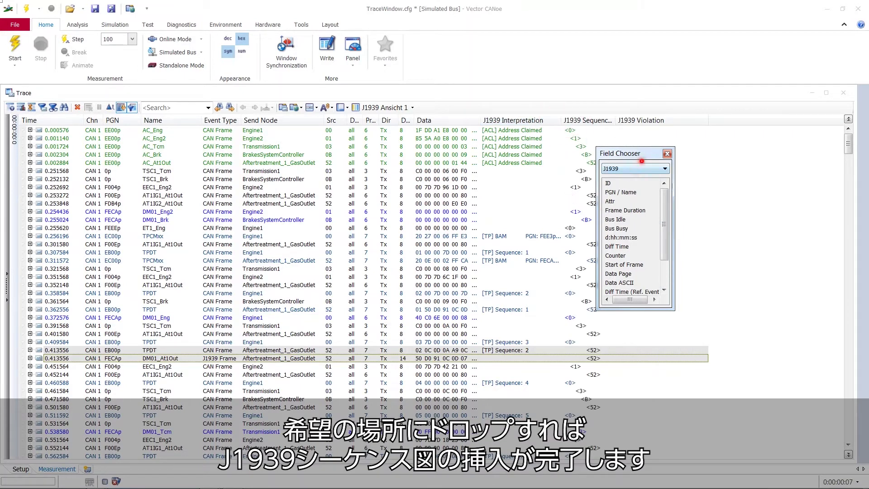
{"action": "left_click_drag", "start_coordinate": [644, 157], "coordinate": [765, 148]}
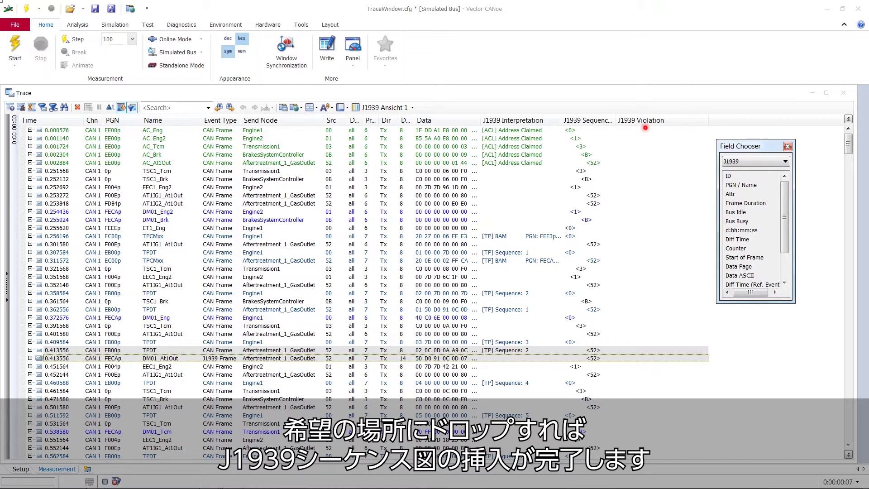
{"action": "double_click", "coordinate": [615, 120]}
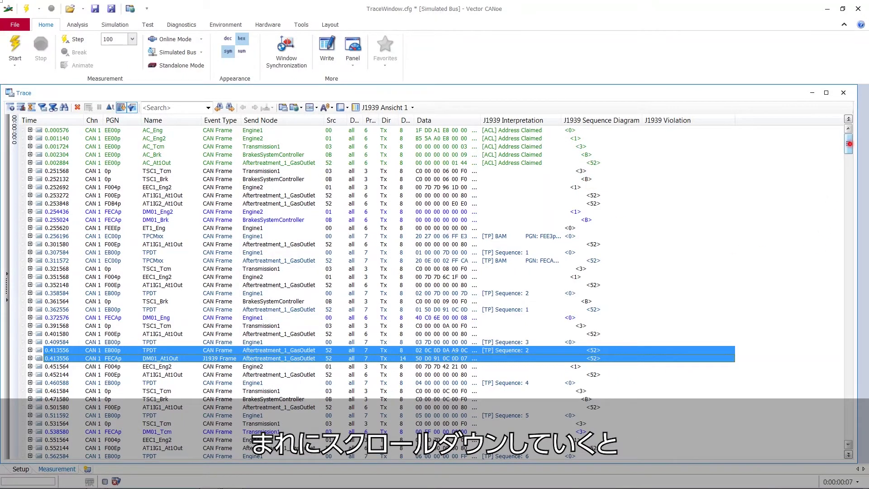
Scroll the Trace to around 1.5 s and select the RQST_At1Out request row
{"action": "left_click_drag", "start_coordinate": [849, 144], "coordinate": [849, 205]}
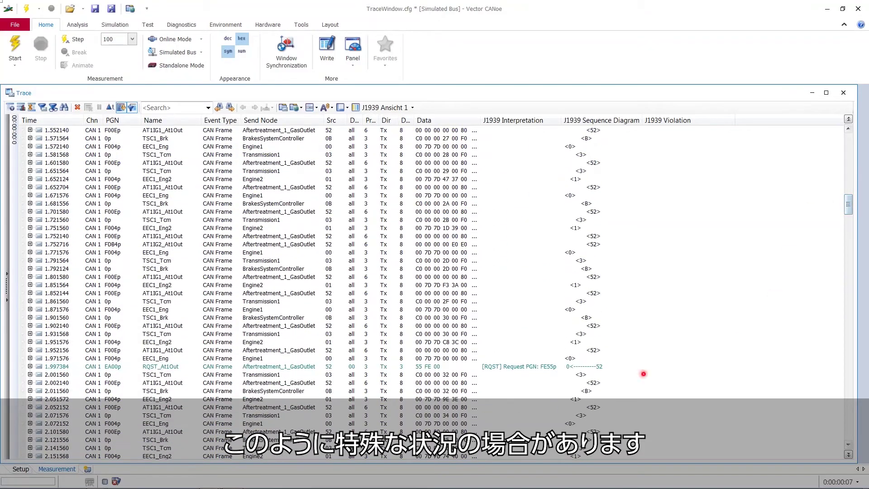
{"action": "left_click", "coordinate": [593, 365]}
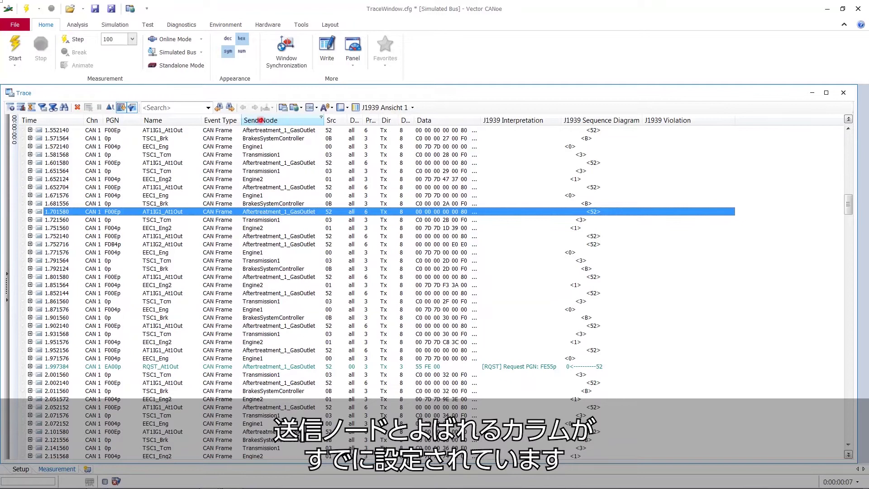
Drag the Receive Node field from the Field Chooser into the Trace header
{"action": "right_click", "coordinate": [296, 121]}
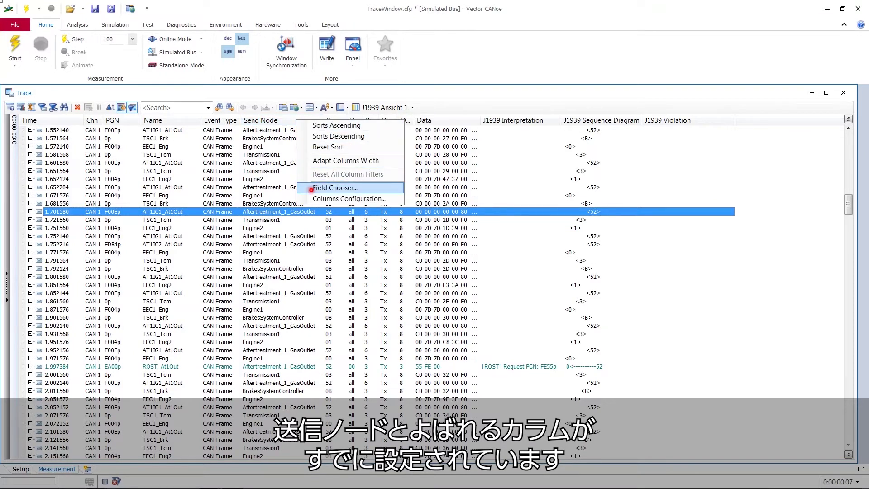
{"action": "left_click", "coordinate": [312, 188]}
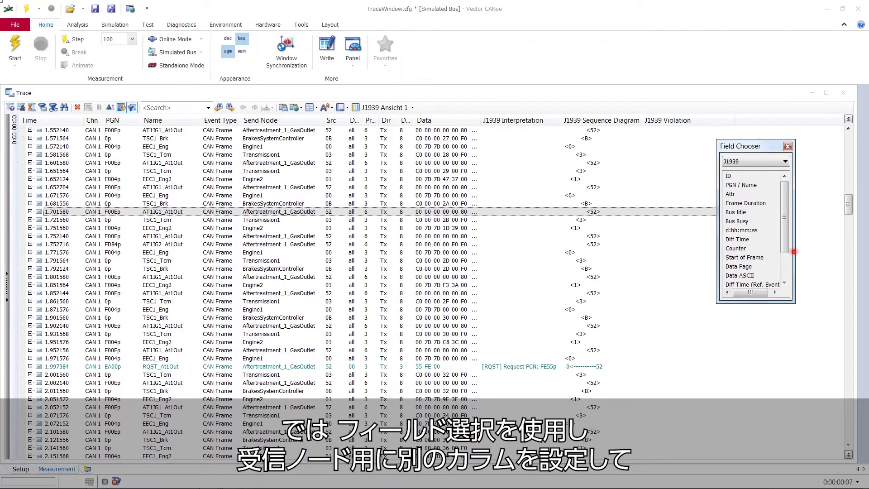
{"action": "left_click_drag", "start_coordinate": [791, 241], "coordinate": [322, 121]}
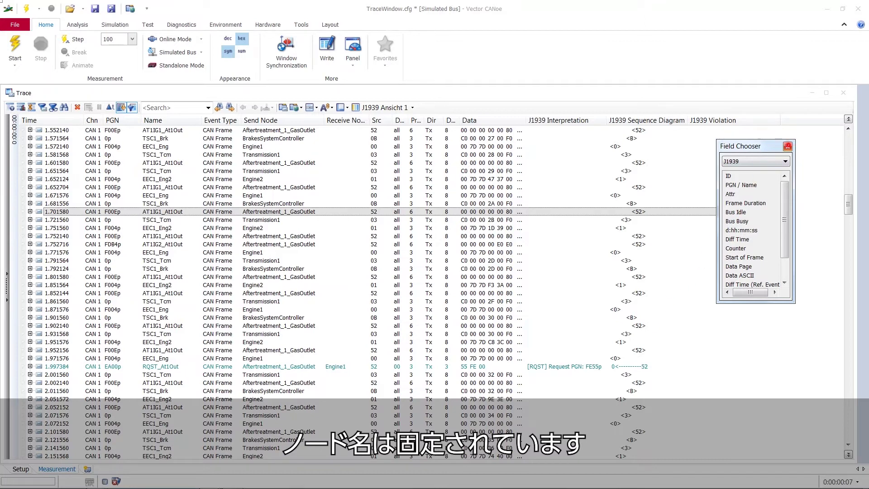
Close the Field Chooser window
{"action": "left_click", "coordinate": [787, 146]}
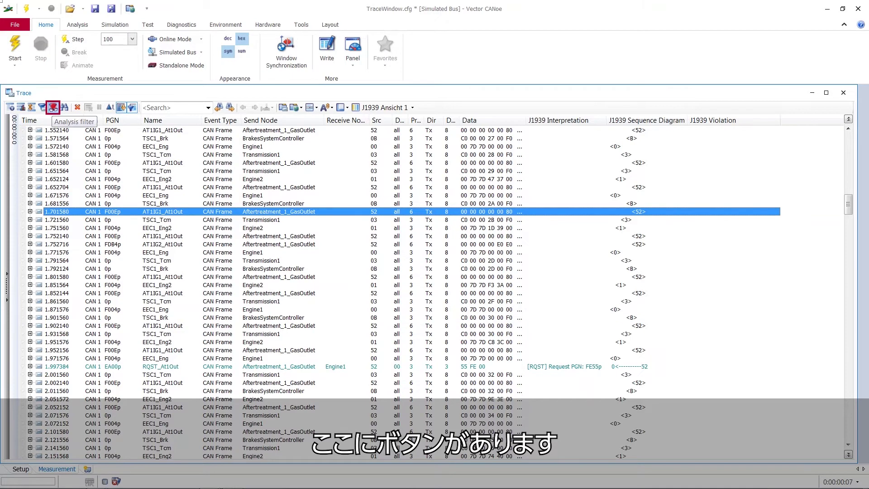
Show the Analysis Filter pane, put AT1IG1_At1Out on the Pass filter, and enable it
{"action": "left_click", "coordinate": [53, 107]}
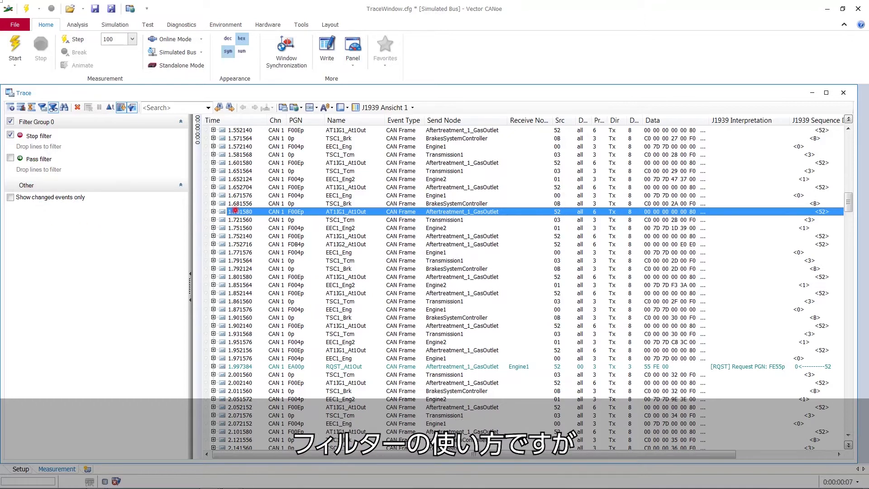
{"action": "left_click_drag", "start_coordinate": [235, 210], "coordinate": [46, 162]}
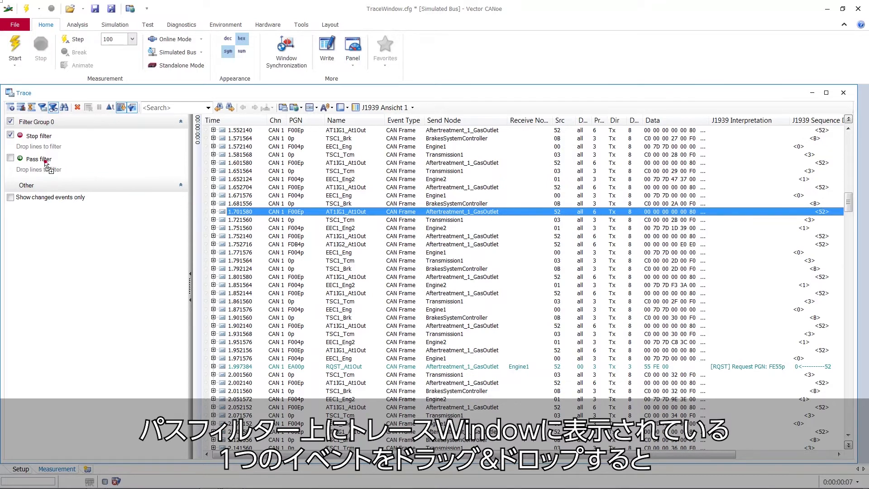
{"action": "left_click_drag", "start_coordinate": [46, 163], "coordinate": [44, 161]}
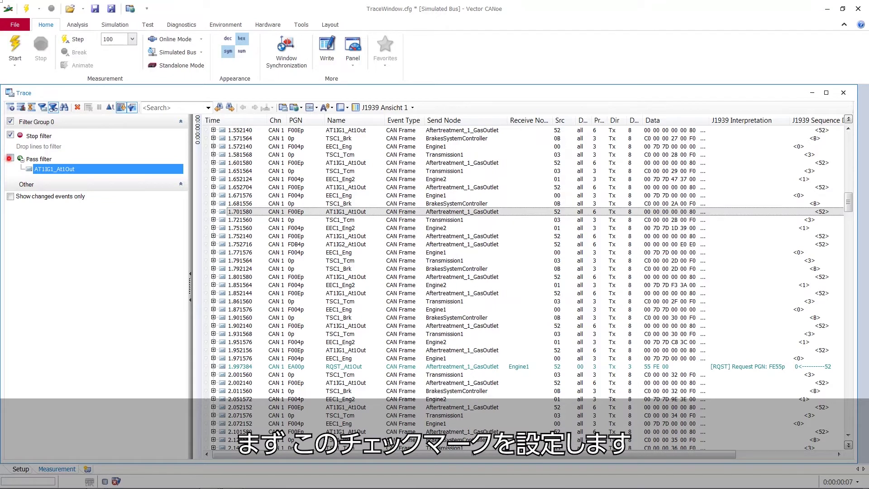
{"action": "left_click", "coordinate": [9, 158]}
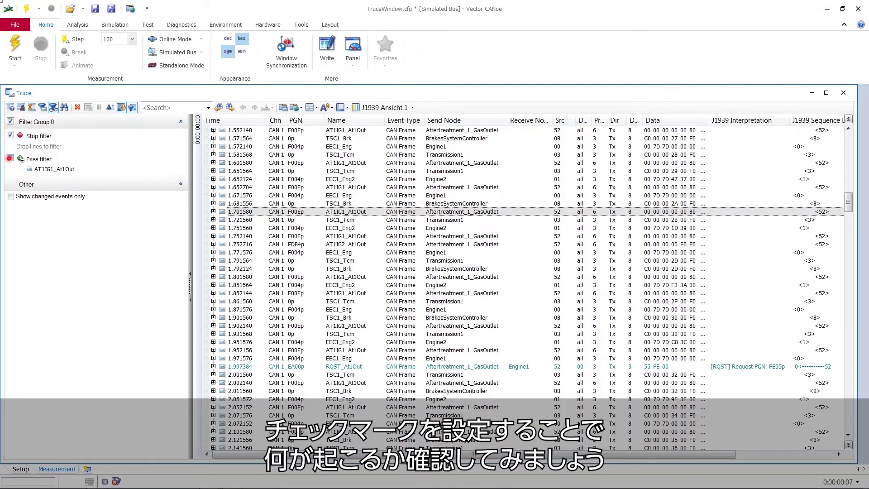
{"action": "left_click", "coordinate": [9, 158]}
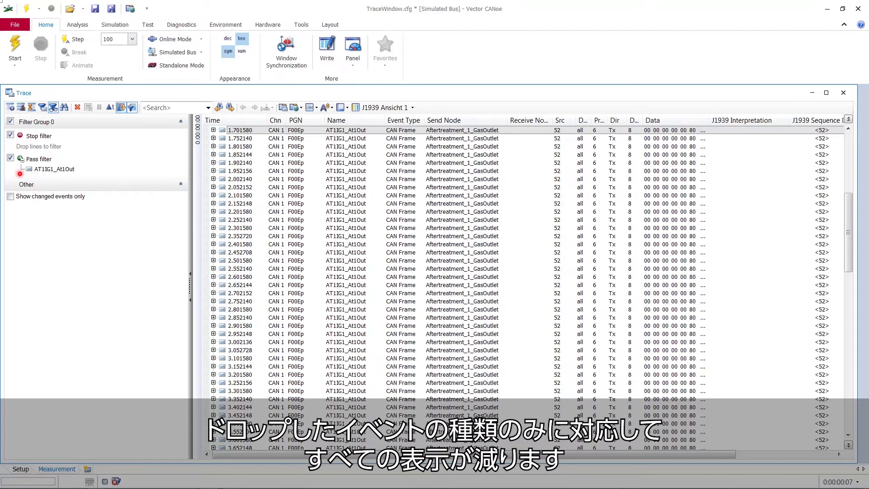
Drag the AT1IG1_At1Out condition out of the Pass filter back into the Trace
{"action": "mouse_move", "coordinate": [29, 170]}
{"action": "left_mouse_down"}
{"action": "mouse_move", "coordinate": [236, 188]}
{"action": "mouse_move", "coordinate": [370, 211]}
{"action": "left_mouse_up"}
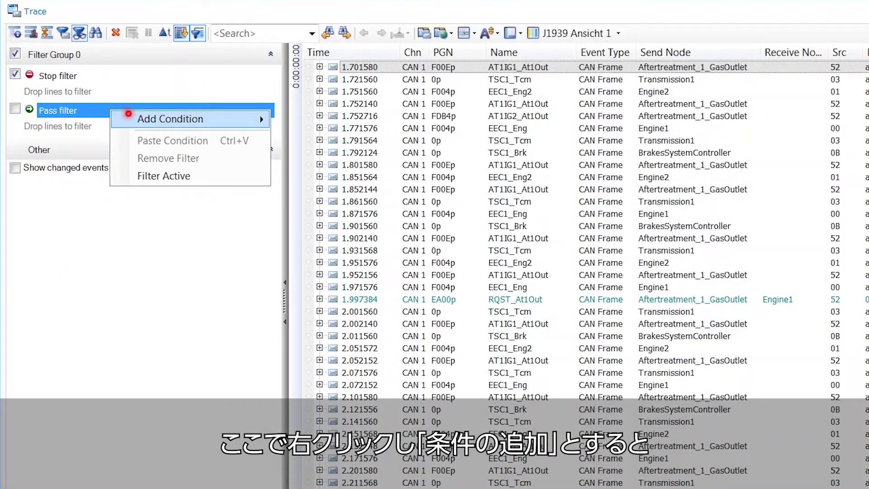
Add a J1939 Network Management condition to the Pass filter and enable the filter
{"action": "mouse_move", "coordinate": [132, 120]}
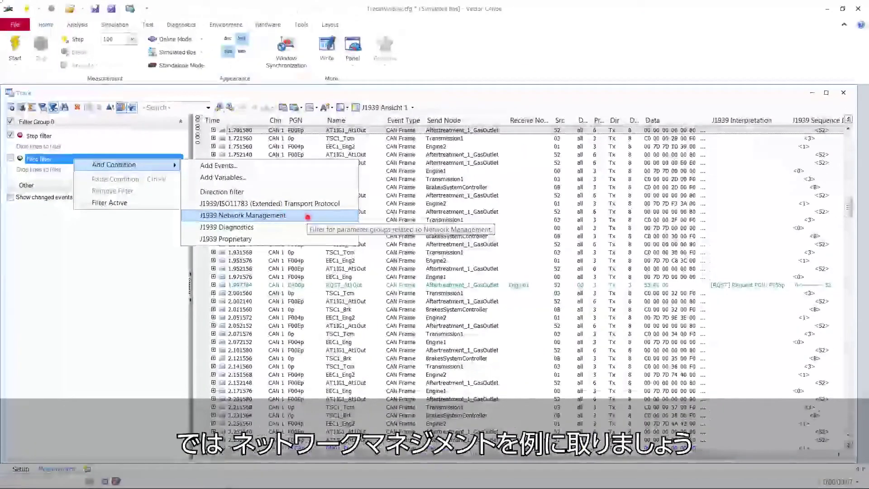
{"action": "left_click", "coordinate": [413, 203]}
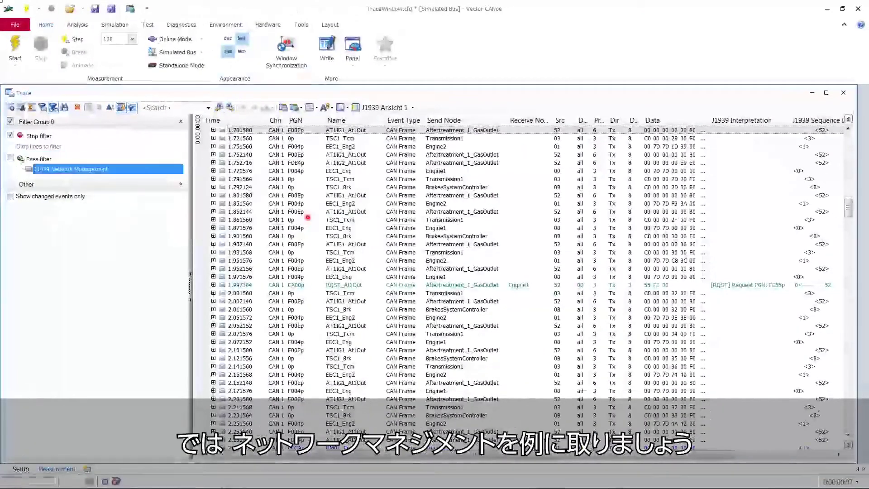
{"action": "left_click", "coordinate": [9, 158]}
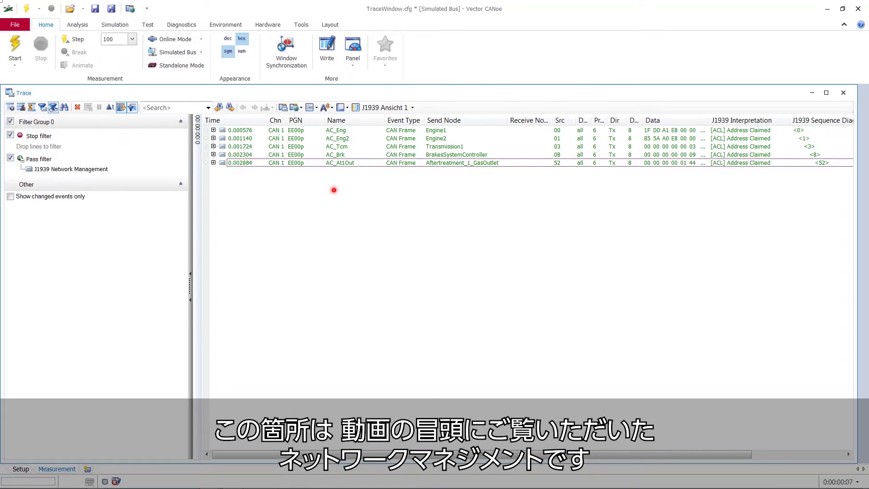
Add J1939 Diagnostics and J1939 Proprietary conditions to the Pass filter
{"action": "right_click", "coordinate": [45, 158]}
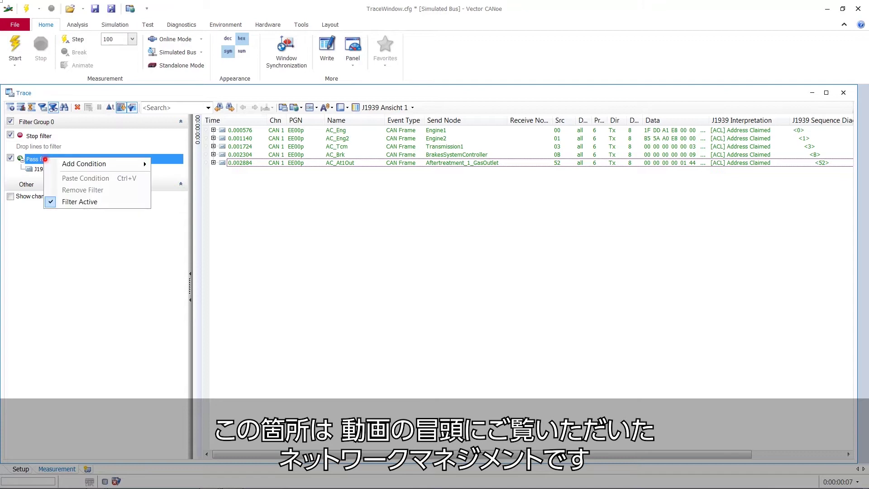
{"action": "mouse_move", "coordinate": [108, 163]}
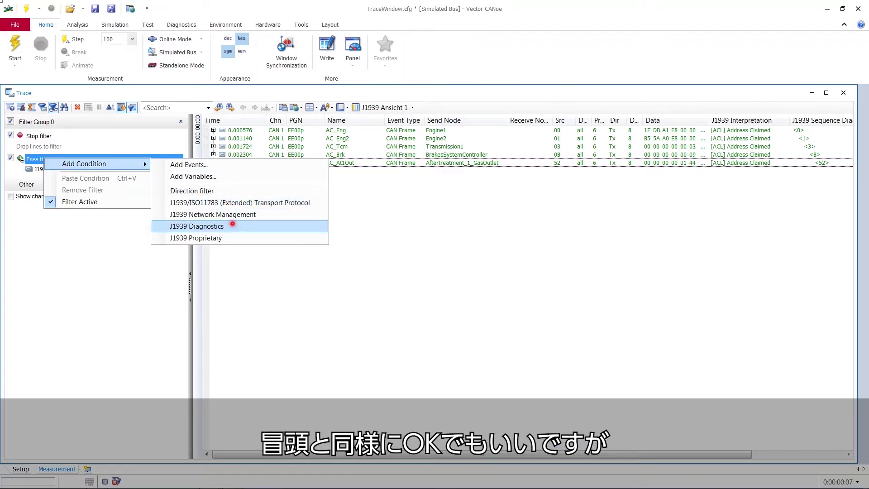
{"action": "left_click", "coordinate": [232, 225]}
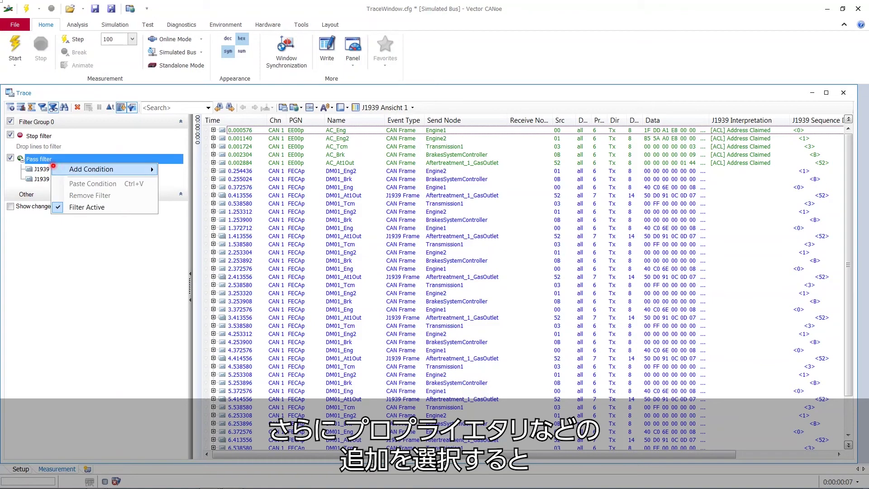
{"action": "mouse_move", "coordinate": [71, 169]}
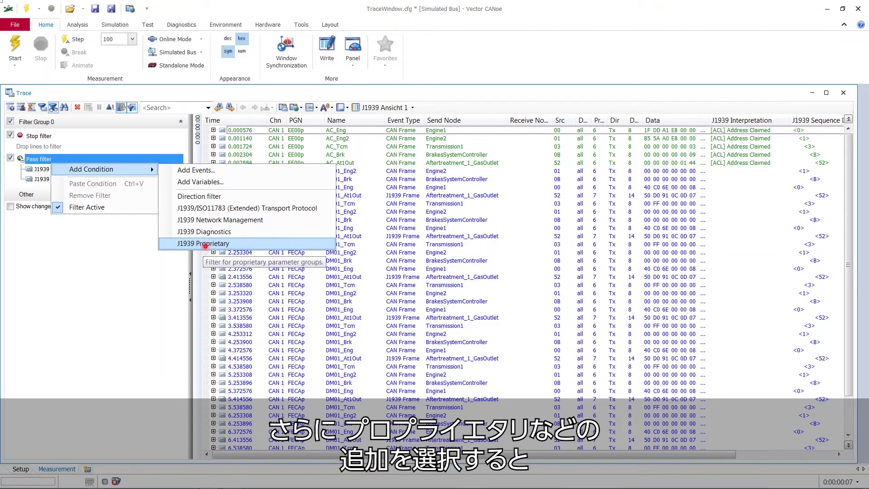
{"action": "left_click", "coordinate": [205, 244]}
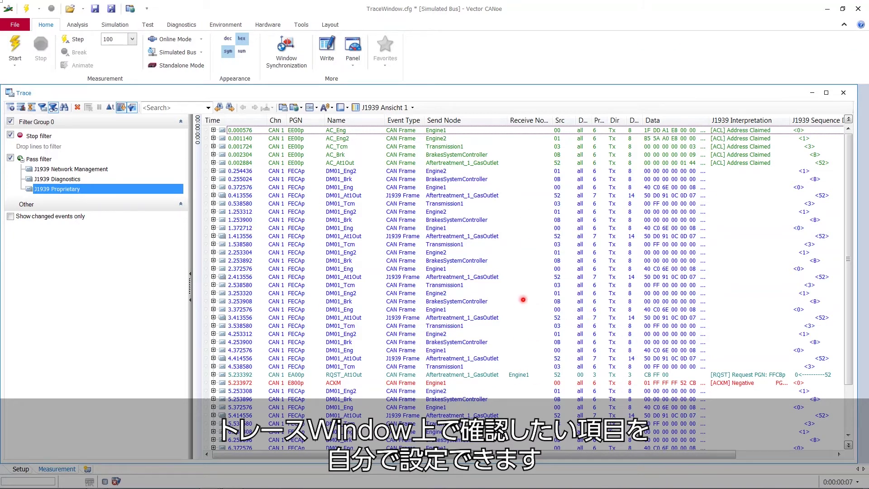
Turn off the Pass filter and add J1939/ISO11783 (Extended) Transport Protocol to the Stop filter
{"action": "left_click", "coordinate": [10, 157]}
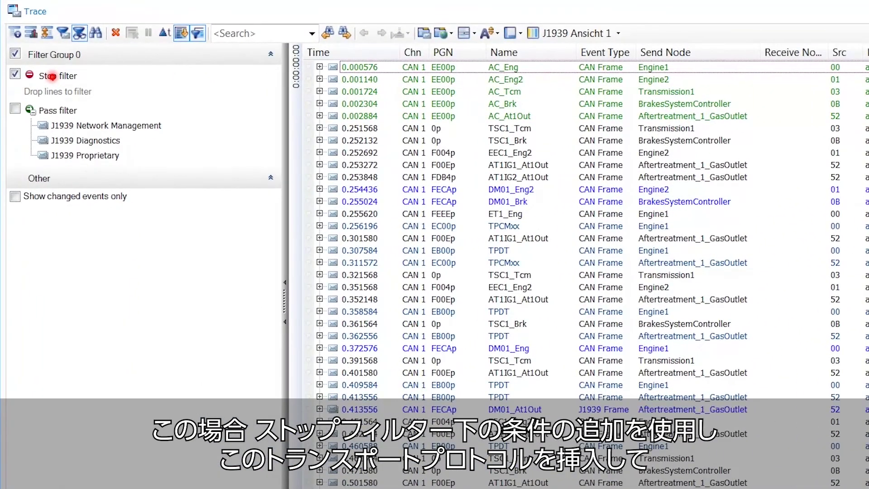
{"action": "right_click", "coordinate": [52, 76]}
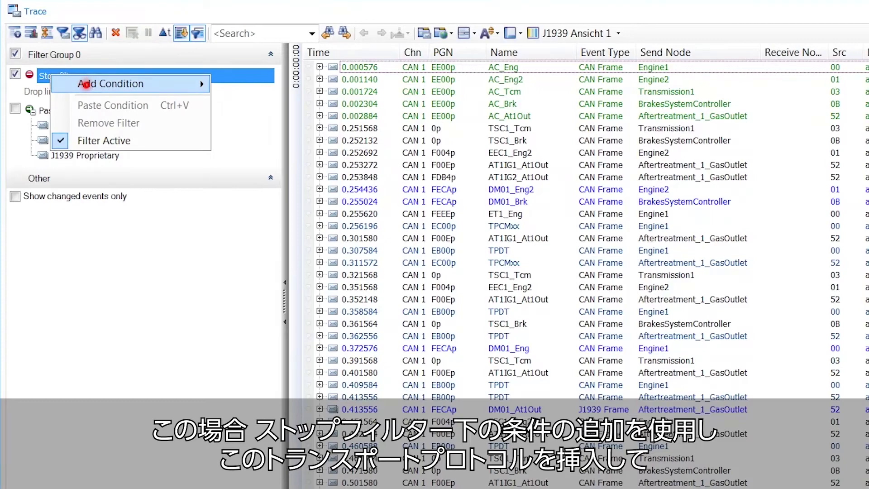
{"action": "mouse_move", "coordinate": [86, 85]}
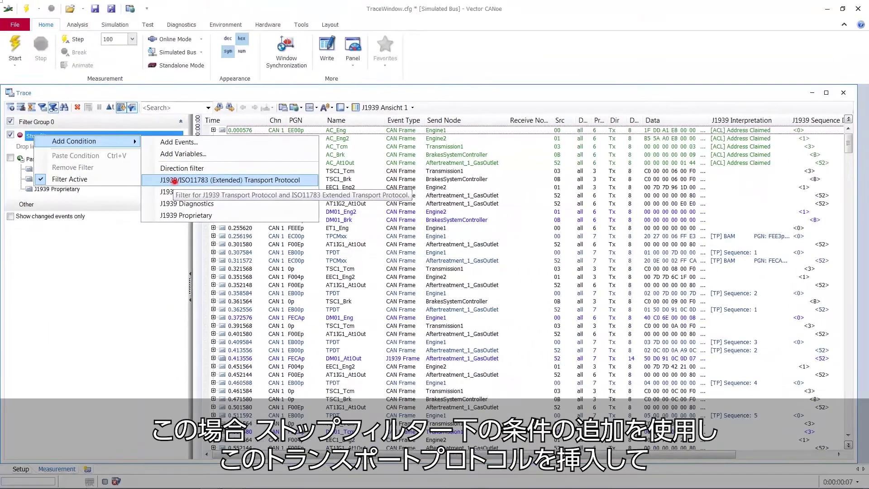
{"action": "left_click", "coordinate": [174, 181]}
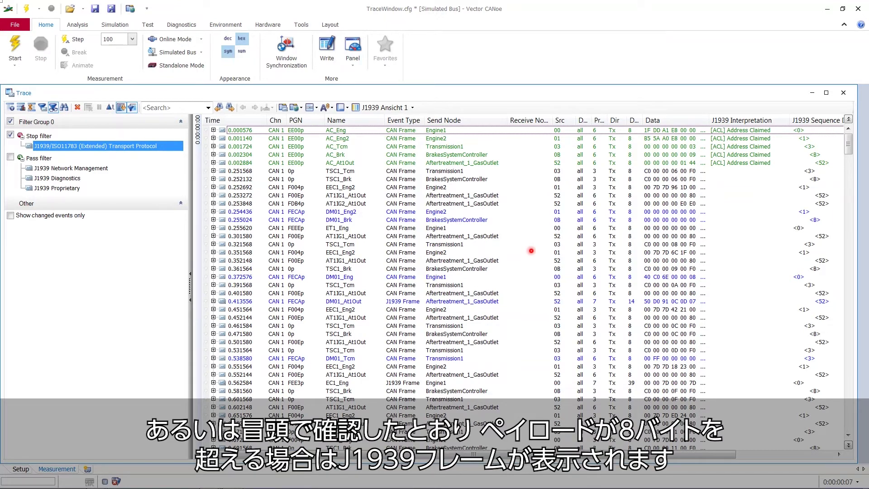
{"action": "left_click", "coordinate": [404, 301]}
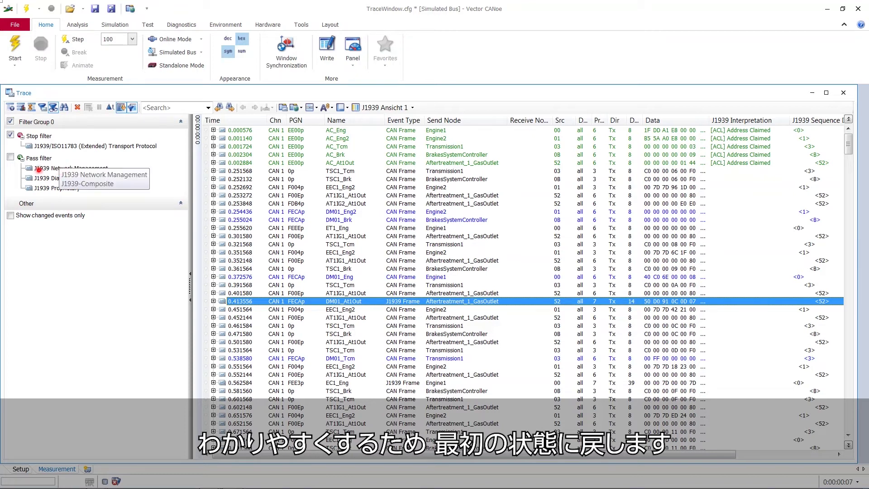
Drag out the Network Management, Diagnostics, Proprietary and Transport Protocol conditions
{"action": "left_click", "coordinate": [40, 168]}
{"action": "left_click_drag", "start_coordinate": [40, 169], "coordinate": [299, 205]}
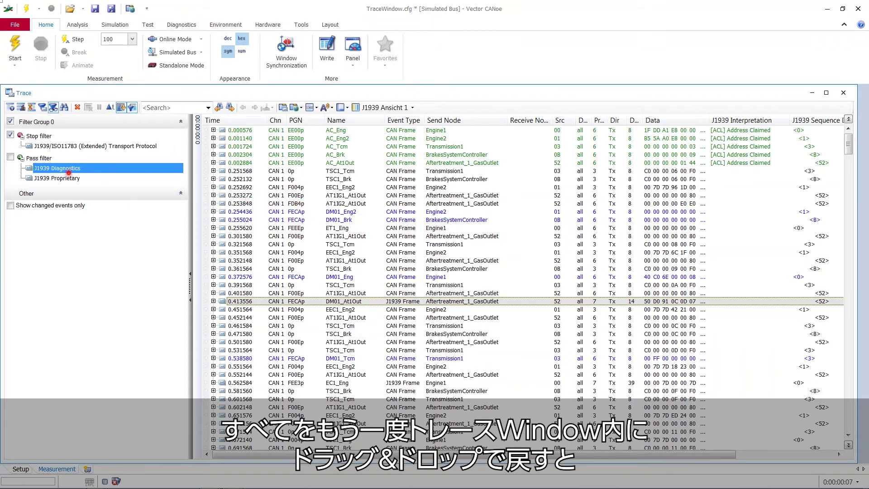
{"action": "left_click_drag", "start_coordinate": [68, 168], "coordinate": [284, 211]}
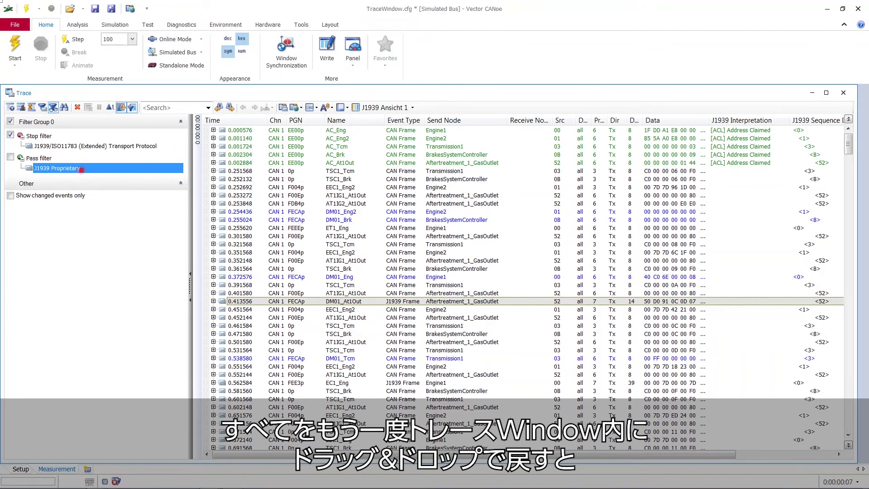
{"action": "left_click_drag", "start_coordinate": [82, 171], "coordinate": [316, 198]}
{"action": "left_click", "coordinate": [44, 147]}
{"action": "left_click_drag", "start_coordinate": [44, 148], "coordinate": [318, 215]}
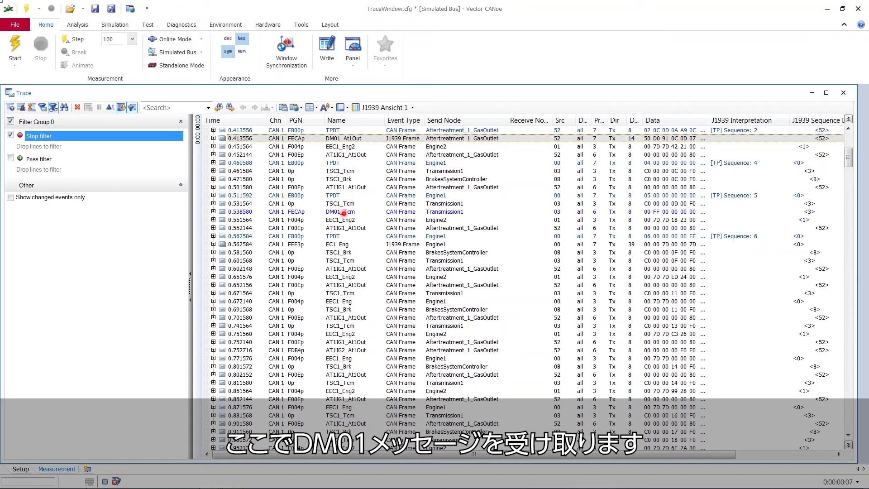
Drag the DM01_Tcm row from the Trace onto the Pass filter
{"action": "mouse_move", "coordinate": [337, 213]}
{"action": "left_mouse_down"}
{"action": "mouse_move", "coordinate": [66, 182]}
{"action": "mouse_move", "coordinate": [40, 161]}
{"action": "left_mouse_up"}
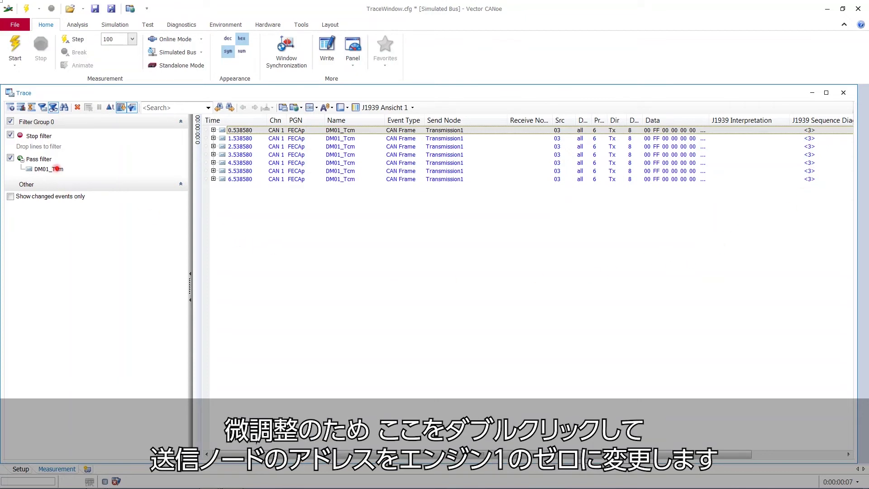
Change the pass filter condition's source address to 0x0 for Engine1
{"action": "double_click", "coordinate": [46, 169]}
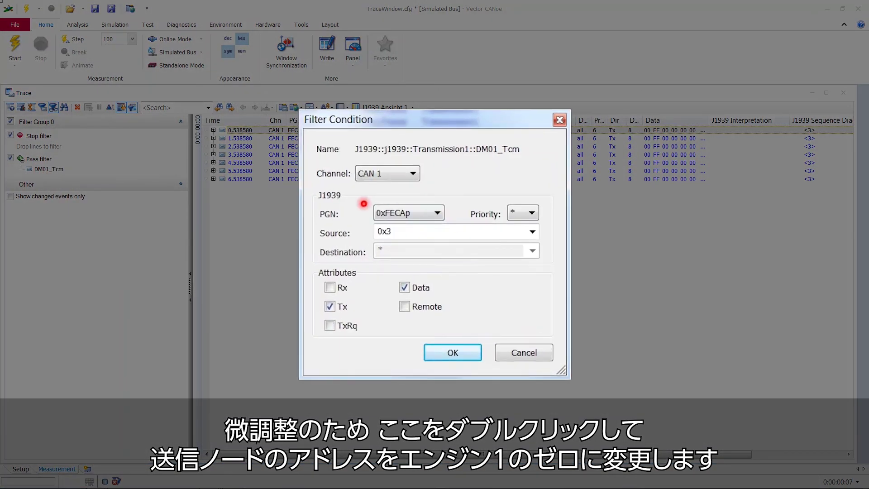
{"action": "left_click", "coordinate": [534, 233]}
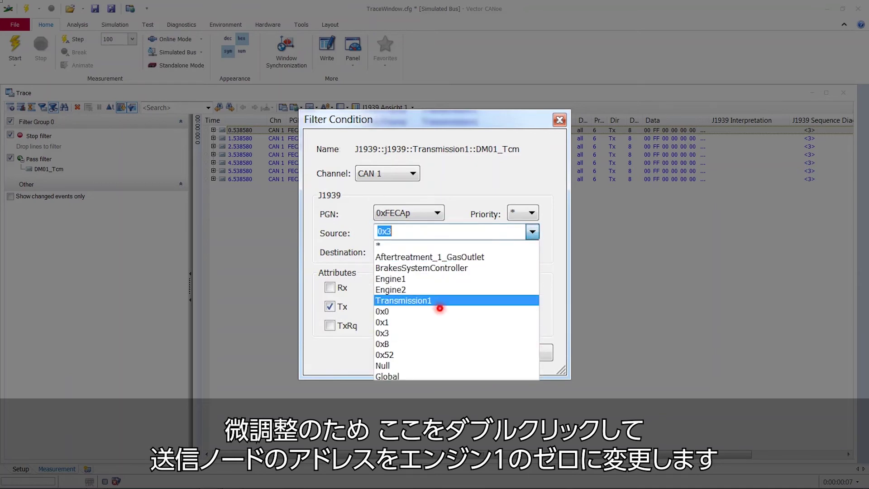
{"action": "left_click", "coordinate": [433, 299]}
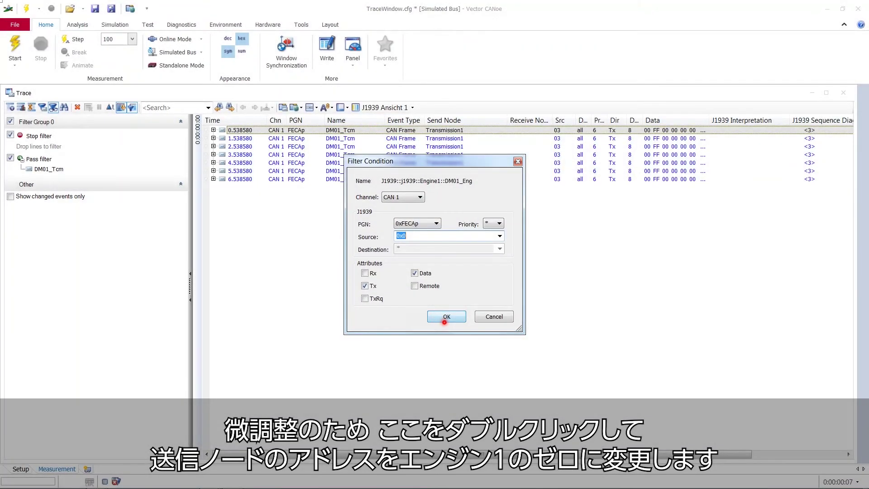
{"action": "left_click", "coordinate": [444, 321]}
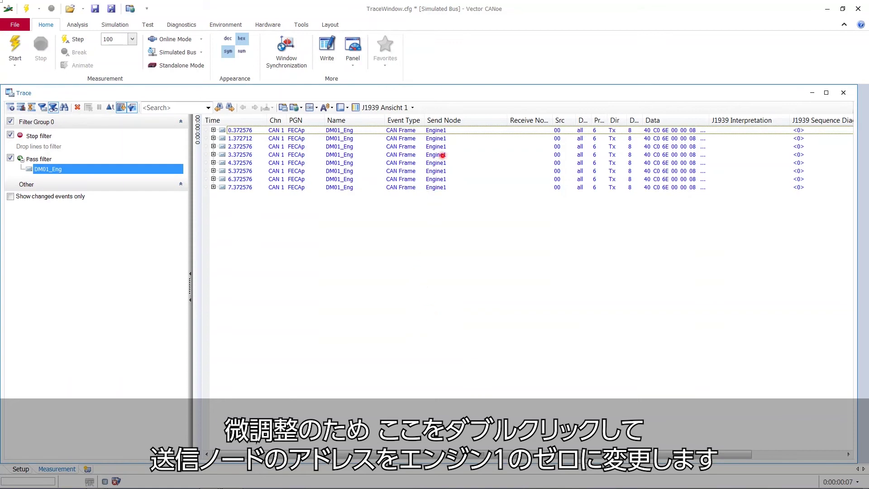
Change the condition's source address to 0x1 so only Engine2's DM01_Eng2 frames pass
{"action": "double_click", "coordinate": [135, 169]}
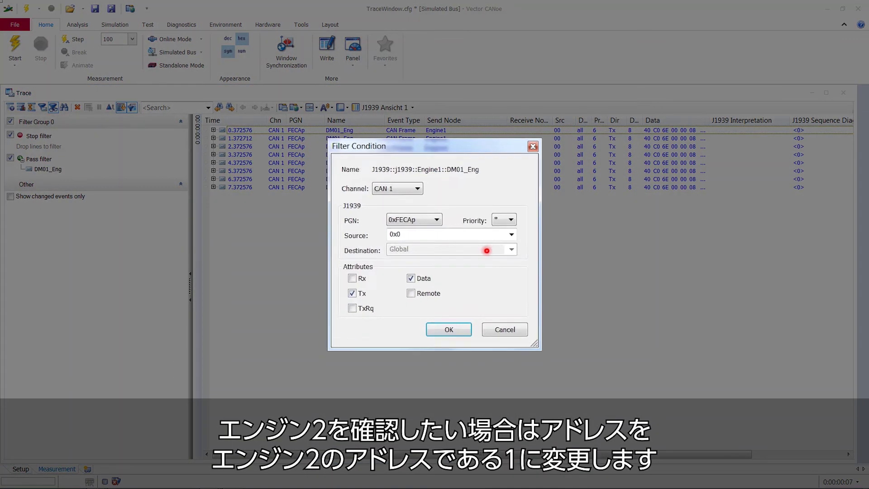
{"action": "left_click", "coordinate": [525, 230]}
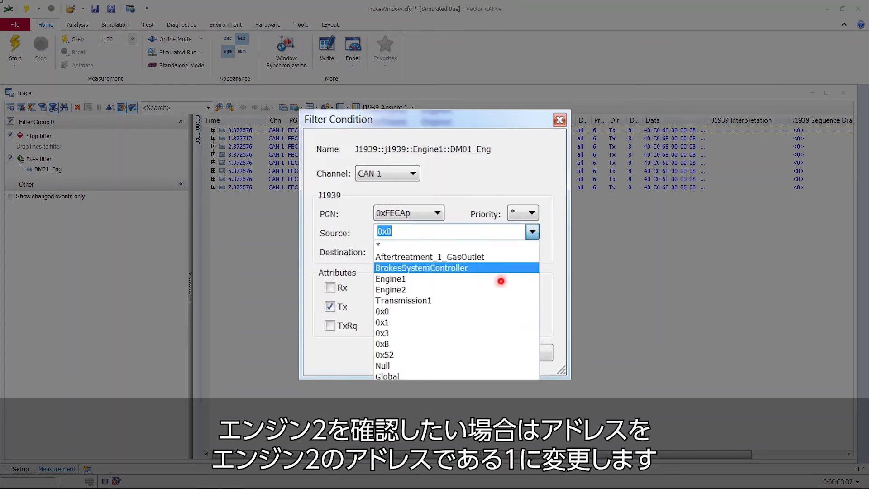
{"action": "left_click", "coordinate": [449, 322]}
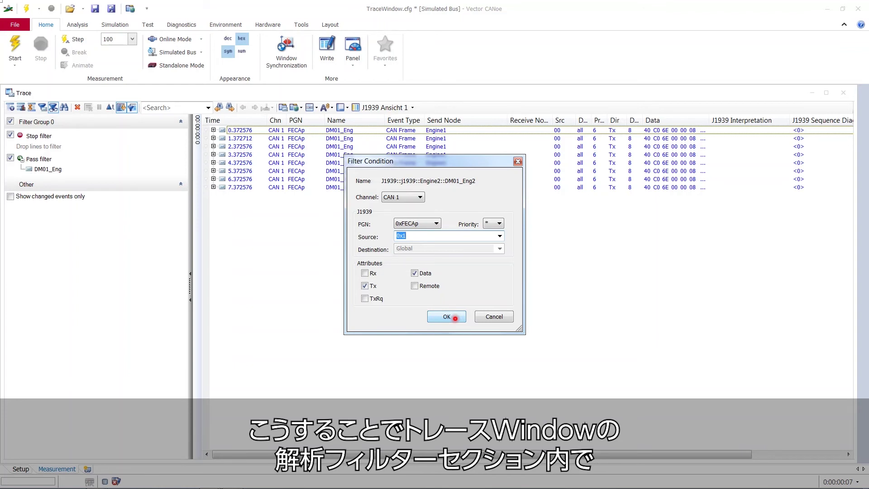
{"action": "left_click", "coordinate": [446, 317]}
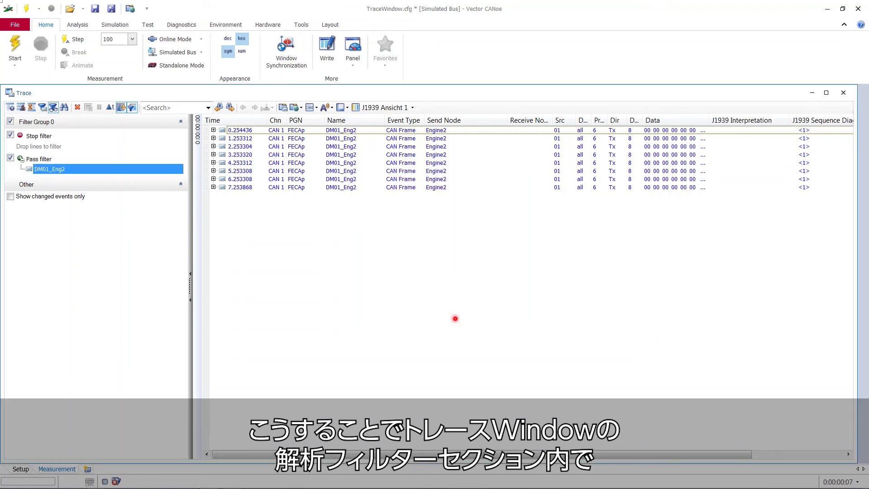